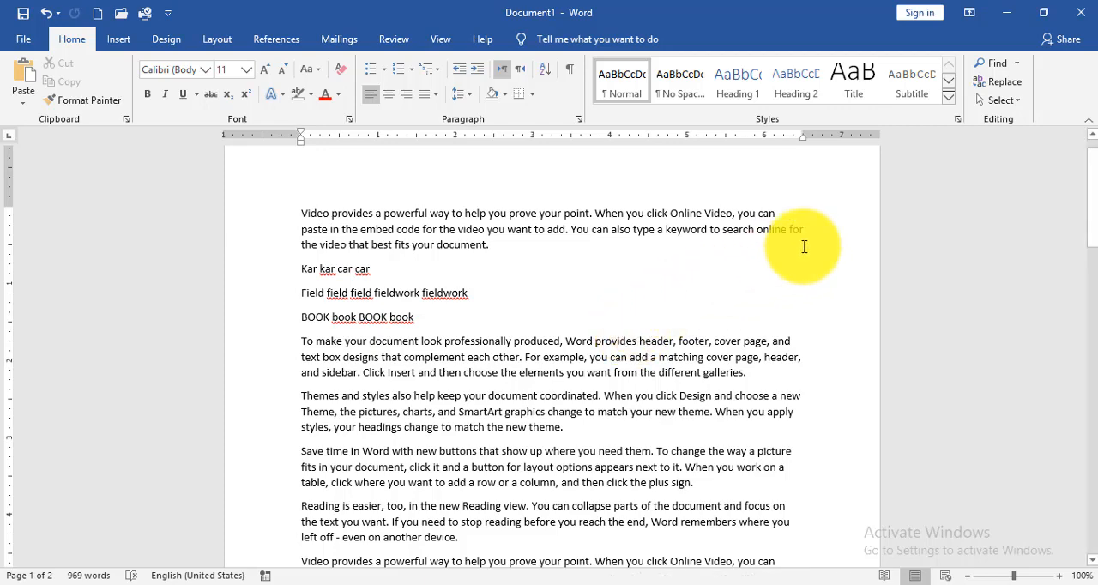
- Open Advanced Find, clear the old search term and turn off the wildcards option
left_click(1020, 65)
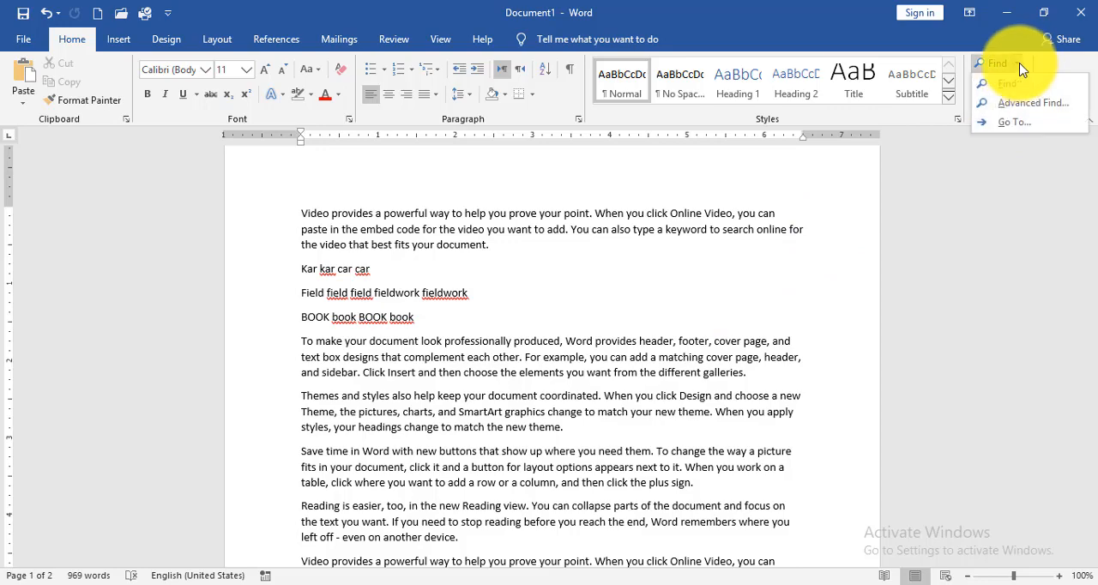
left_click(1023, 109)
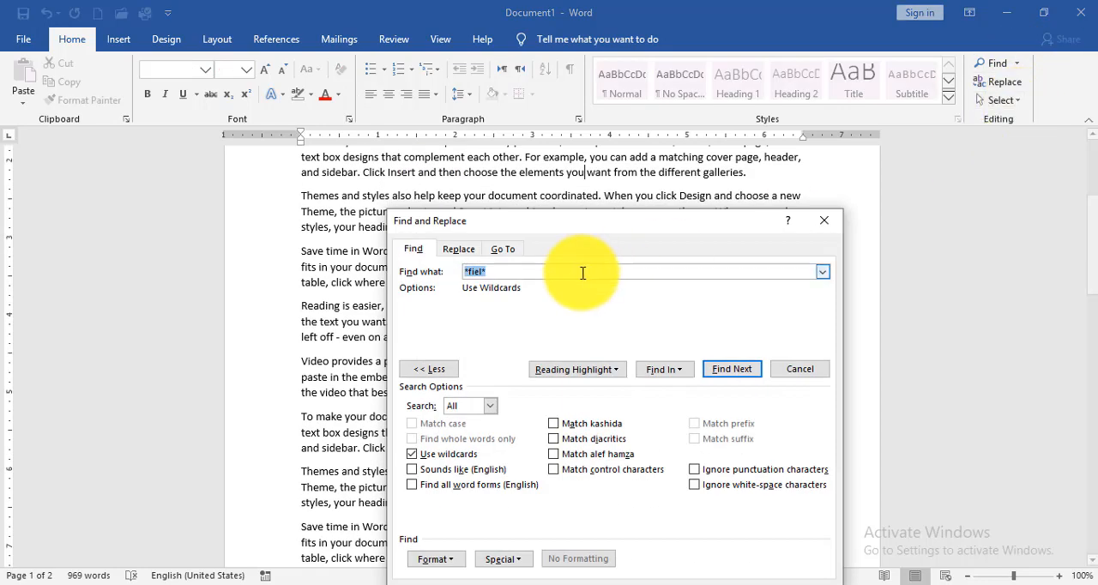
key("BackSpace")
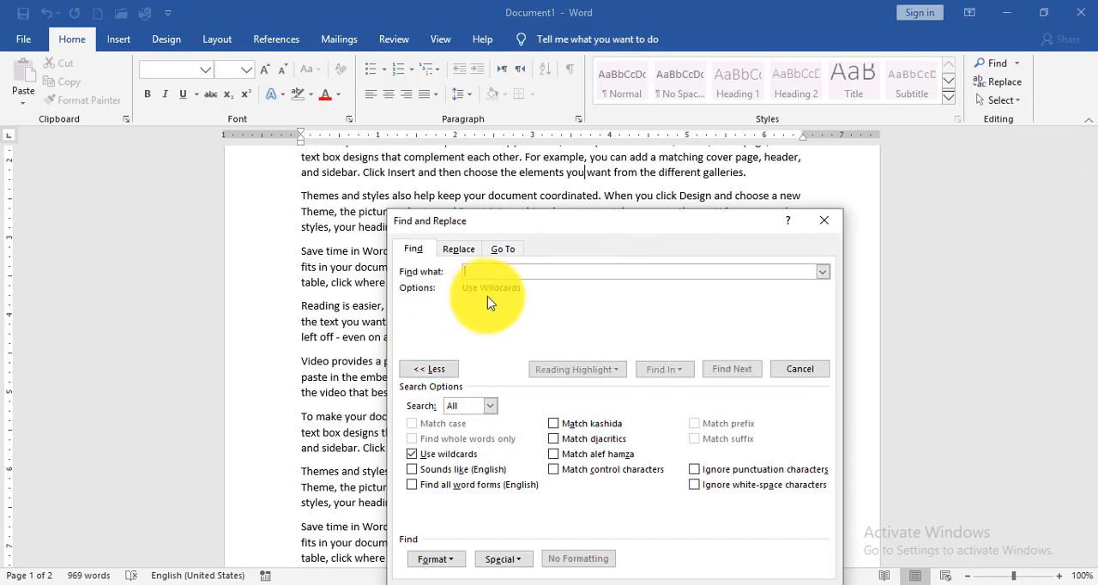
left_click(412, 454)
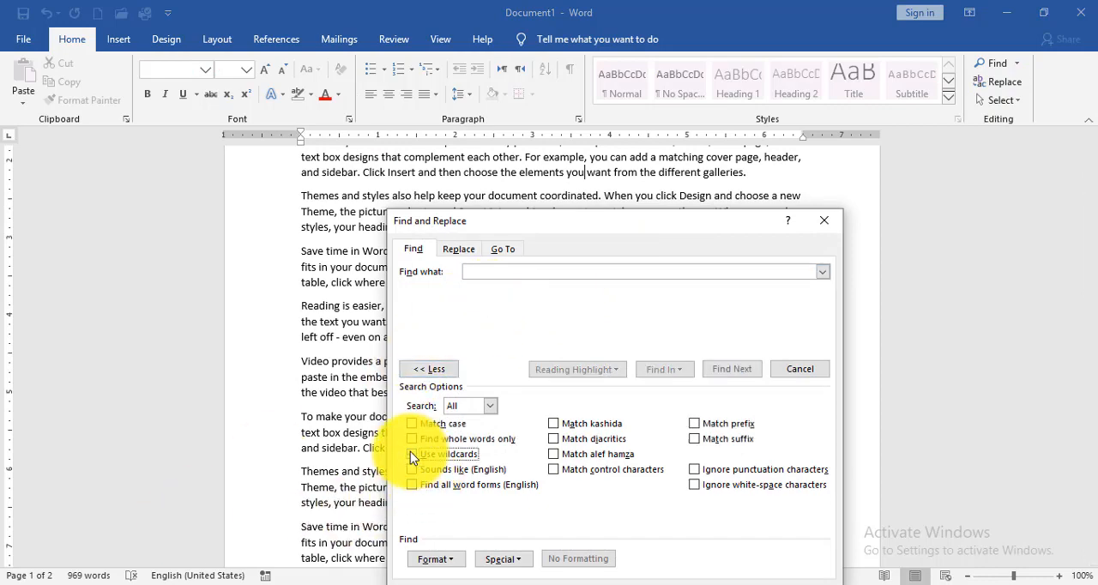
- Review the Go To target types and the Replace options, then return to Find with the extra search options collapsed
left_click(507, 252)
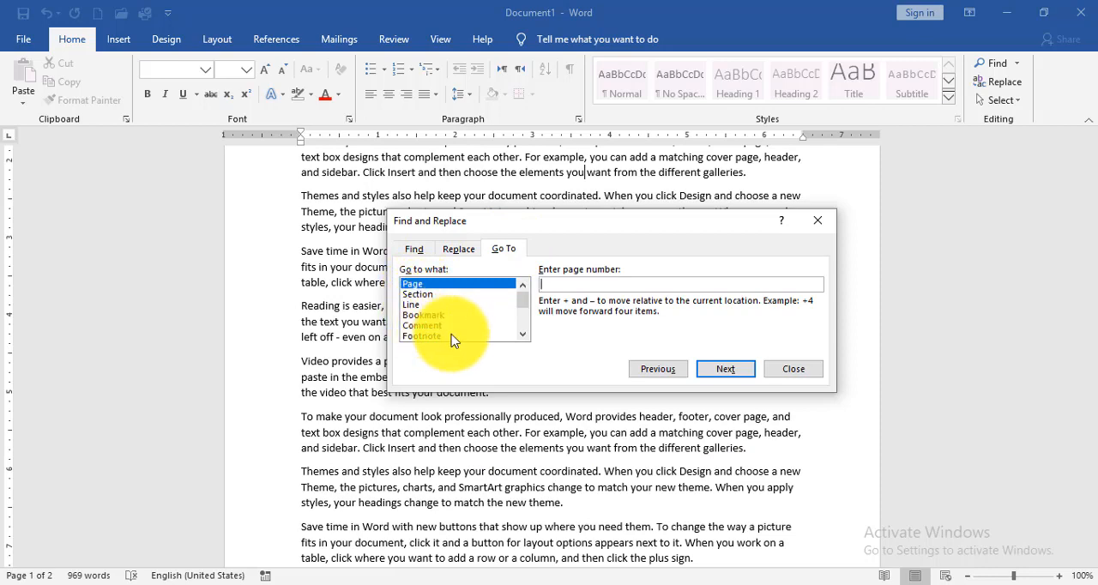
left_click(527, 333)
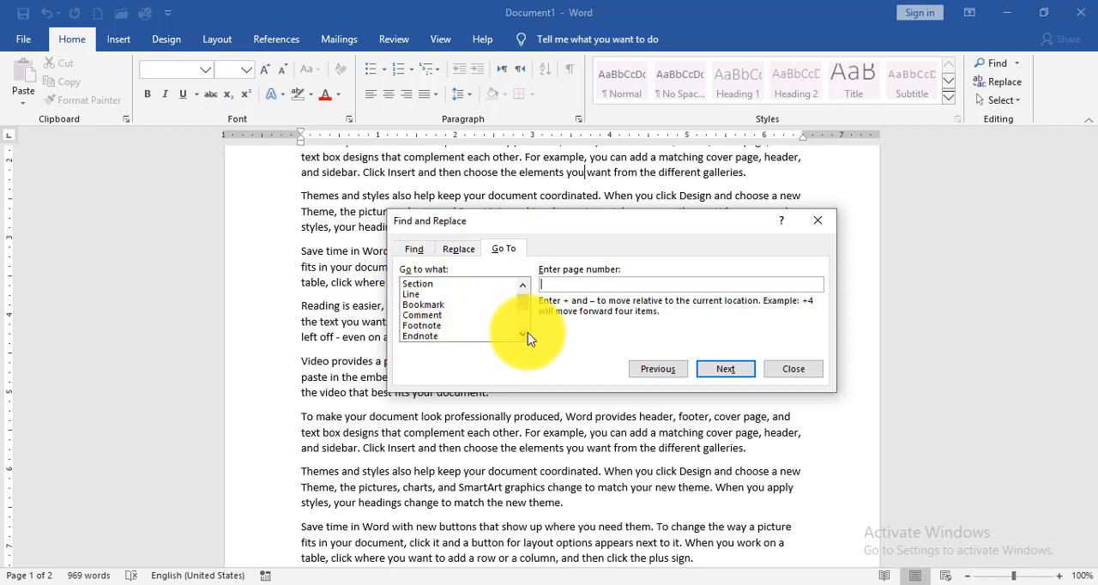
left_click(527, 334)
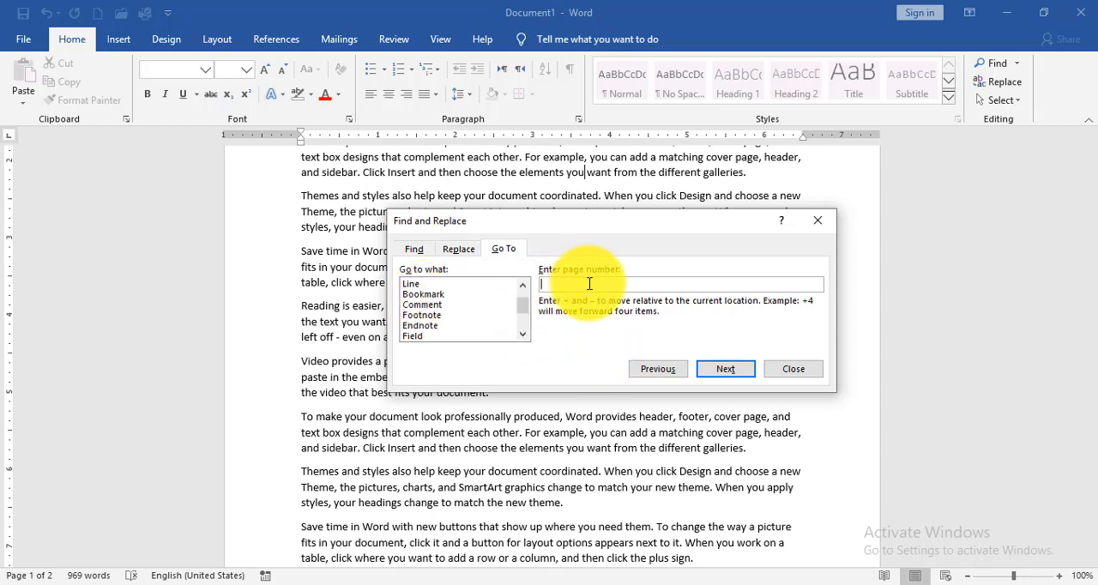
left_click(454, 249)
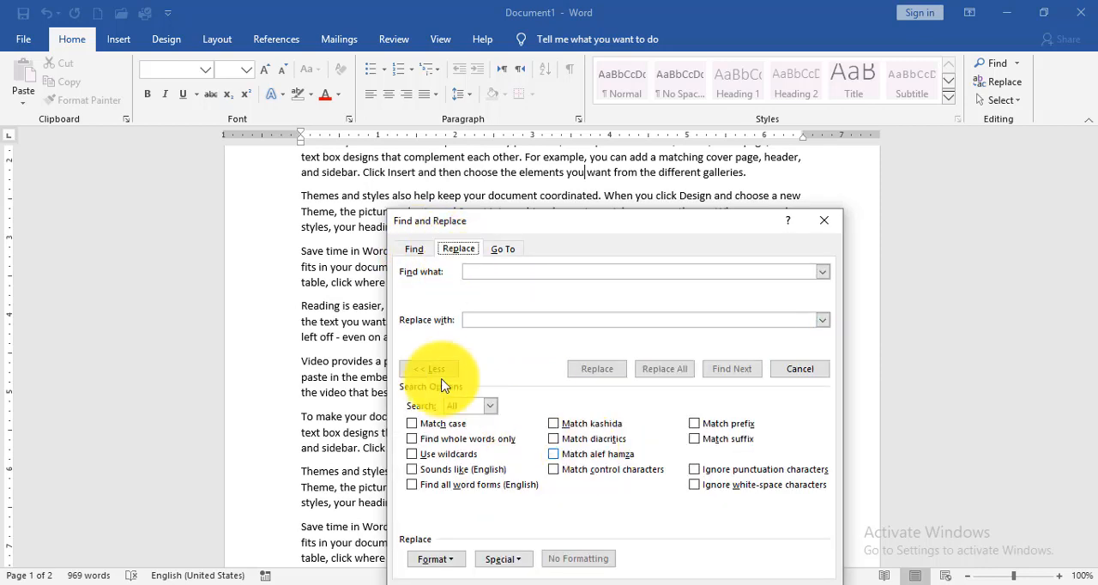
left_click(426, 369)
left_click(415, 248)
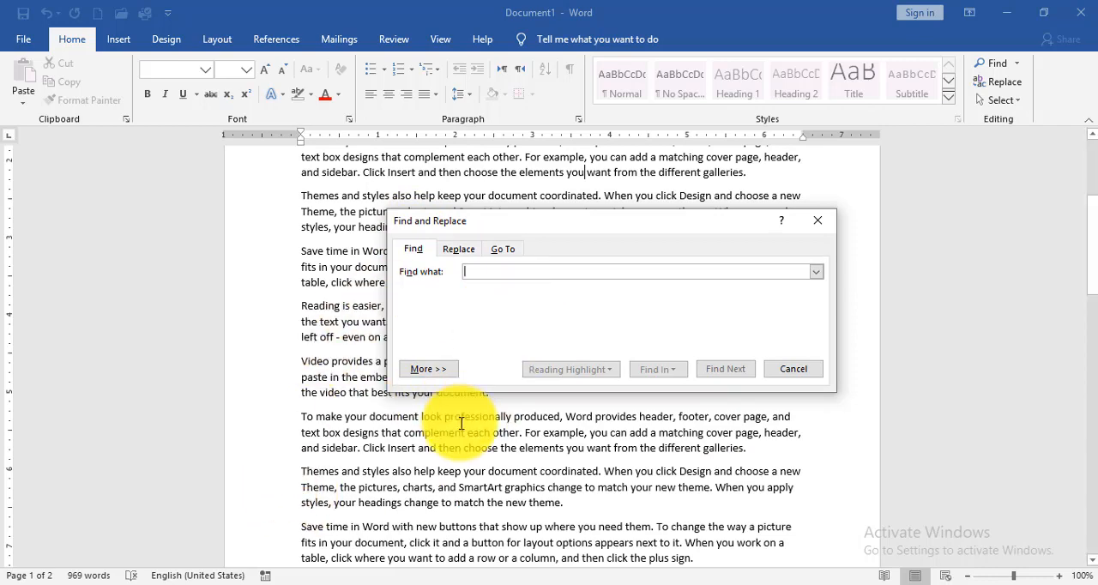
- Search the document for "book" with case matching off and step through the matches
left_click_drag(1090, 278, 1083, 221)
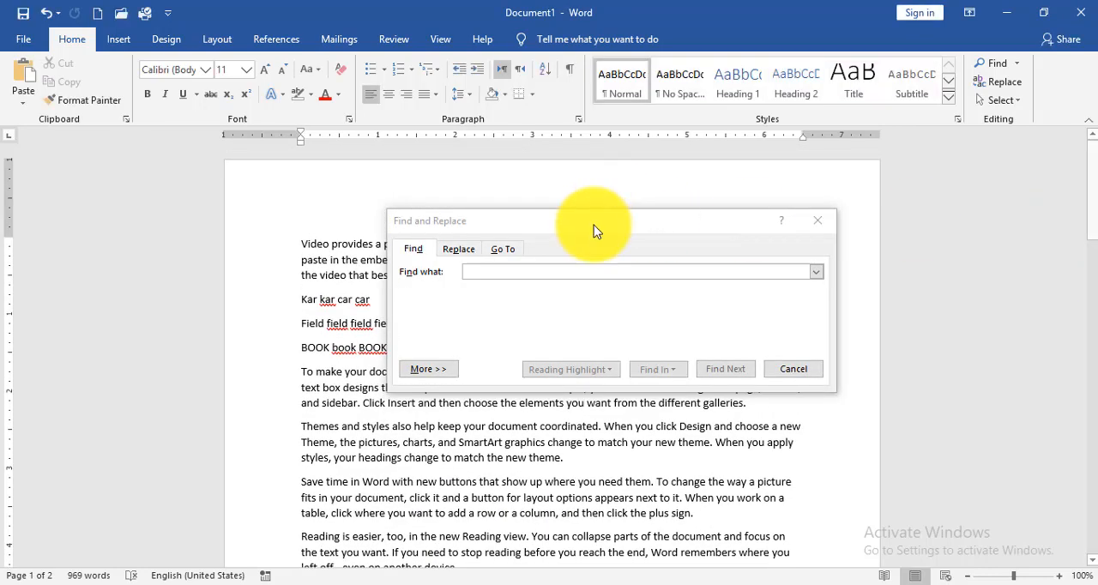
left_click_drag(594, 225, 632, 168)
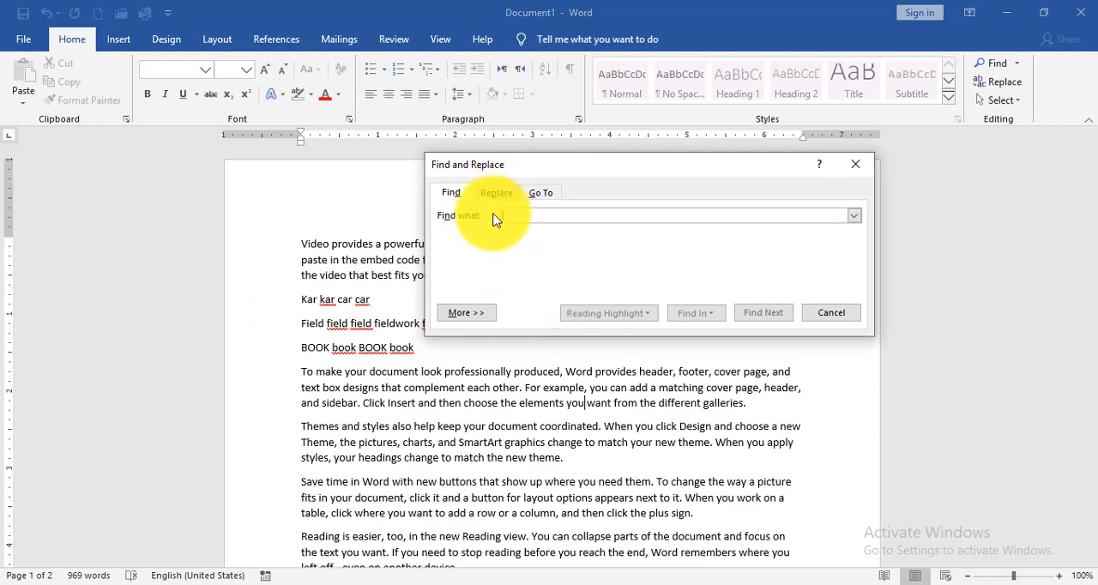
left_click(464, 313)
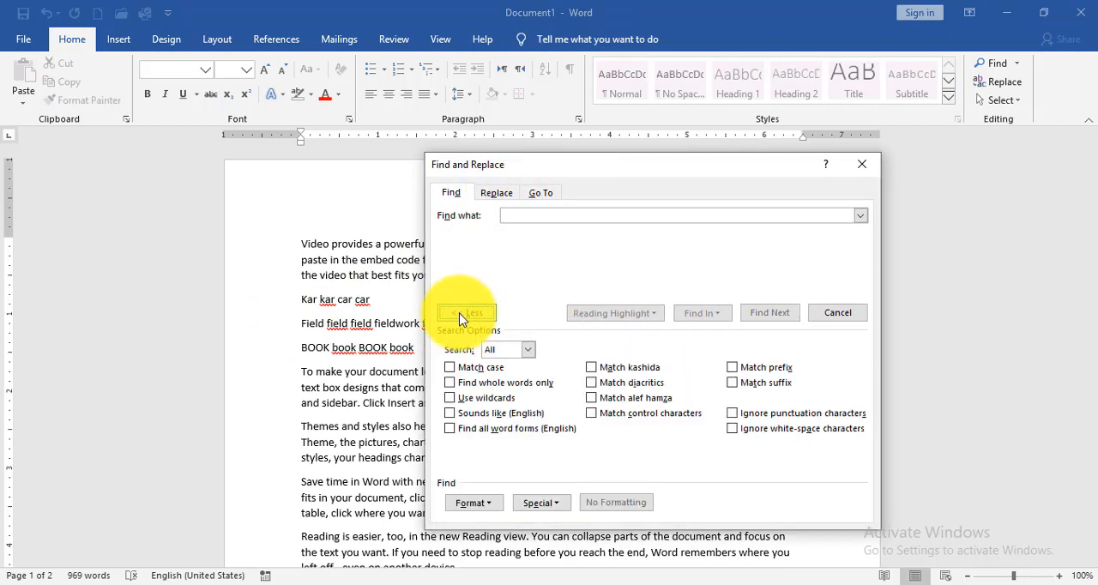
left_click(450, 368)
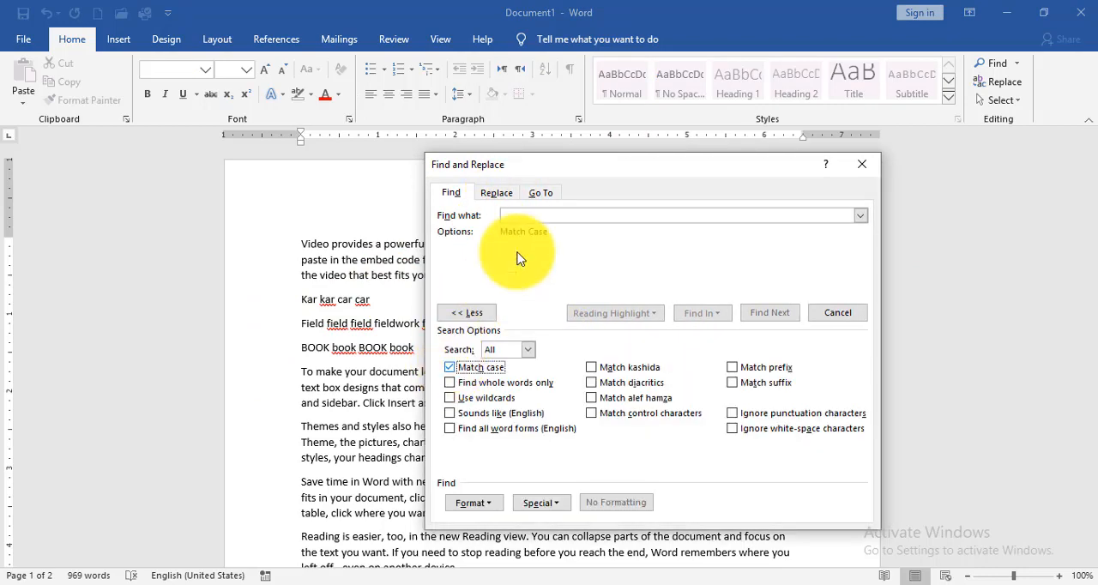
type("book")
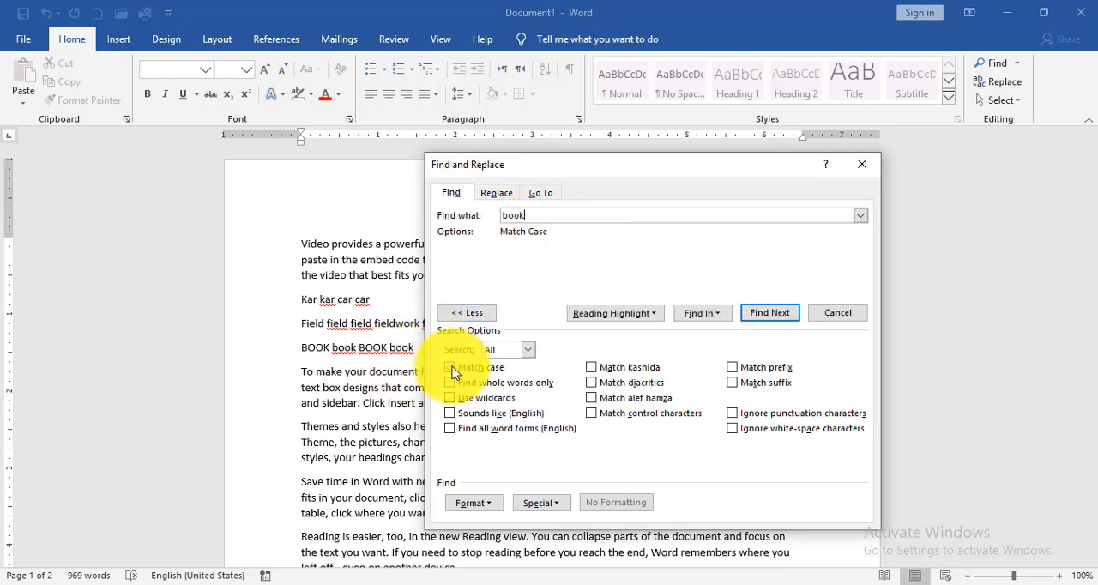
left_click(777, 314)
left_click(777, 314)
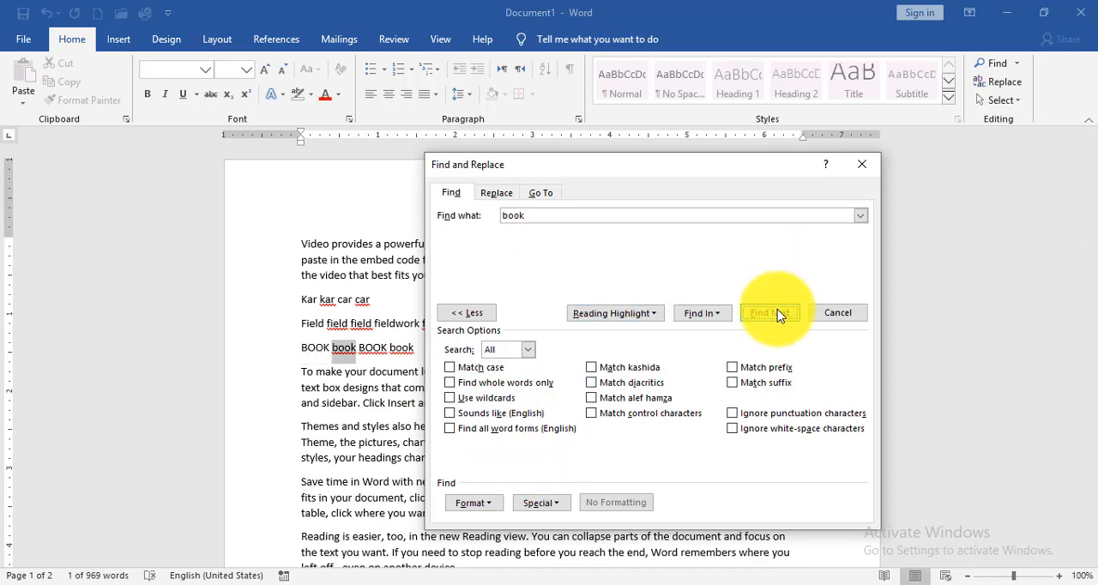
- Restart from the "Kar kar car car" line and search for lowercase "book" with Match case enabled
left_click(360, 314)
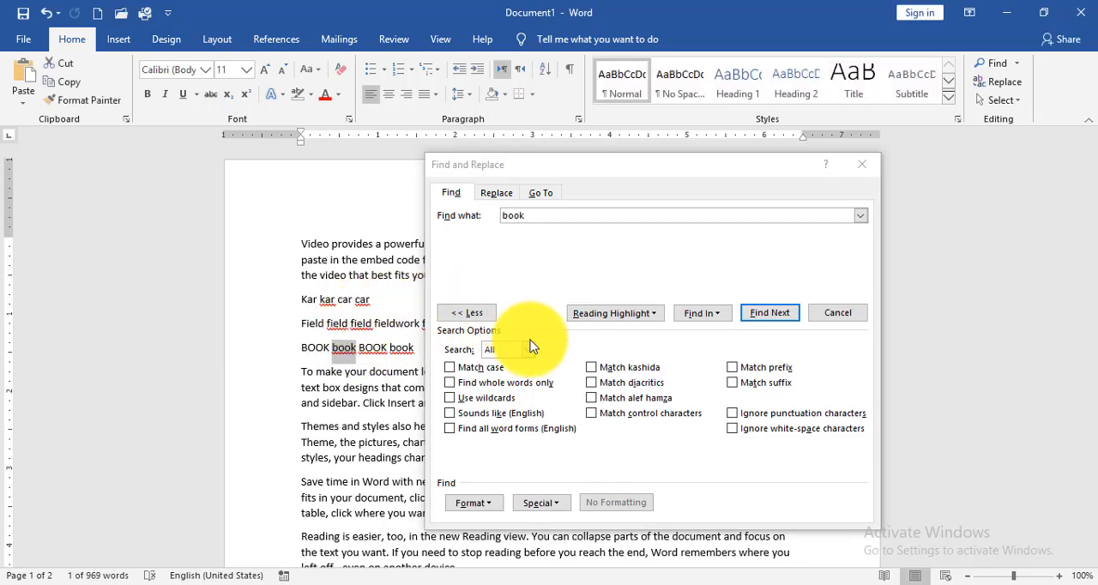
left_click(355, 316)
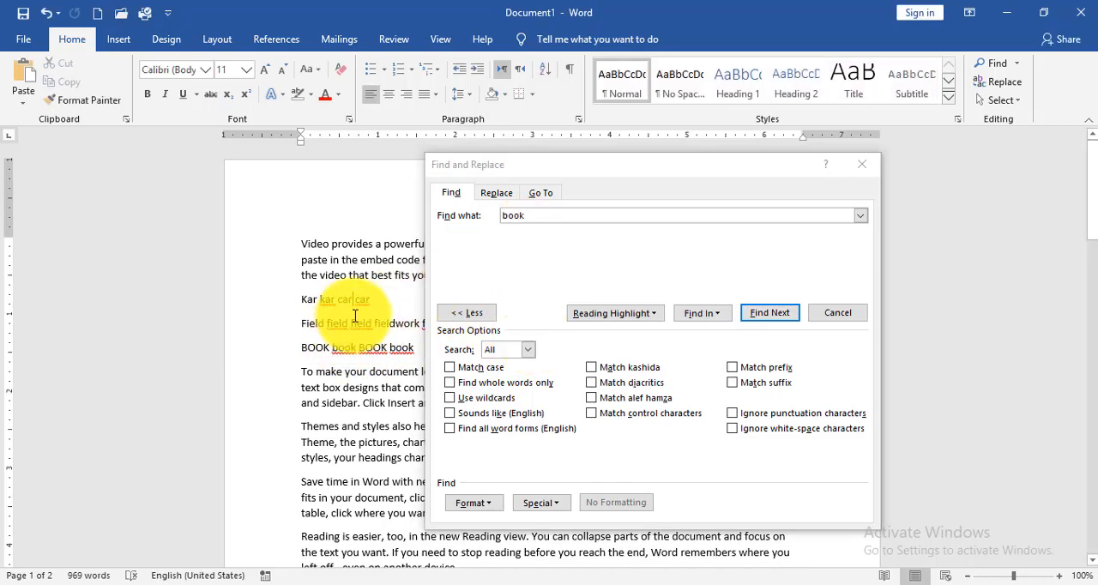
left_click(451, 368)
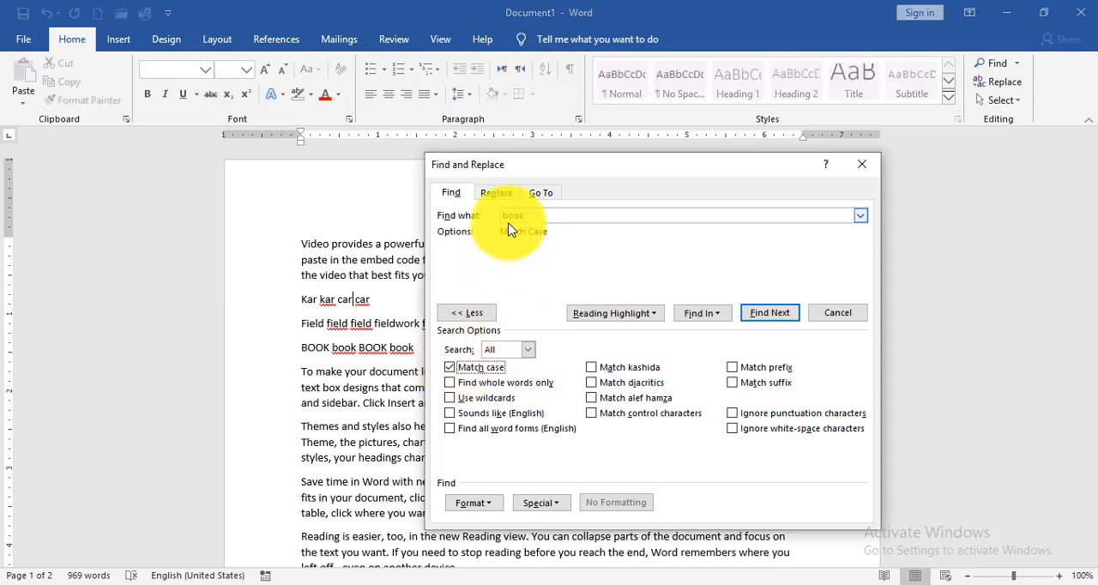
left_click(769, 319)
left_click(770, 320)
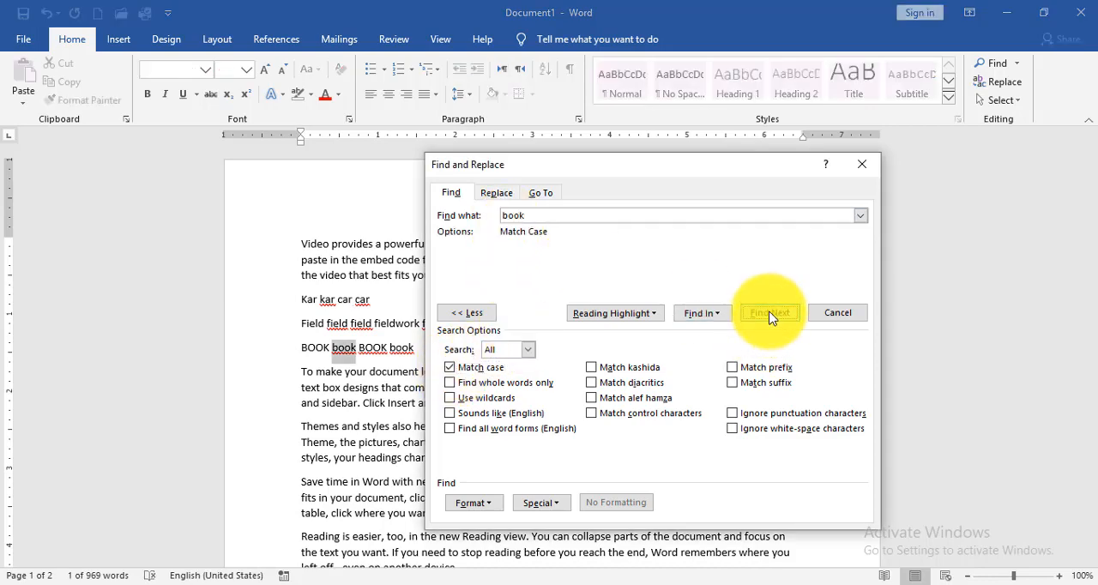
left_click(771, 318)
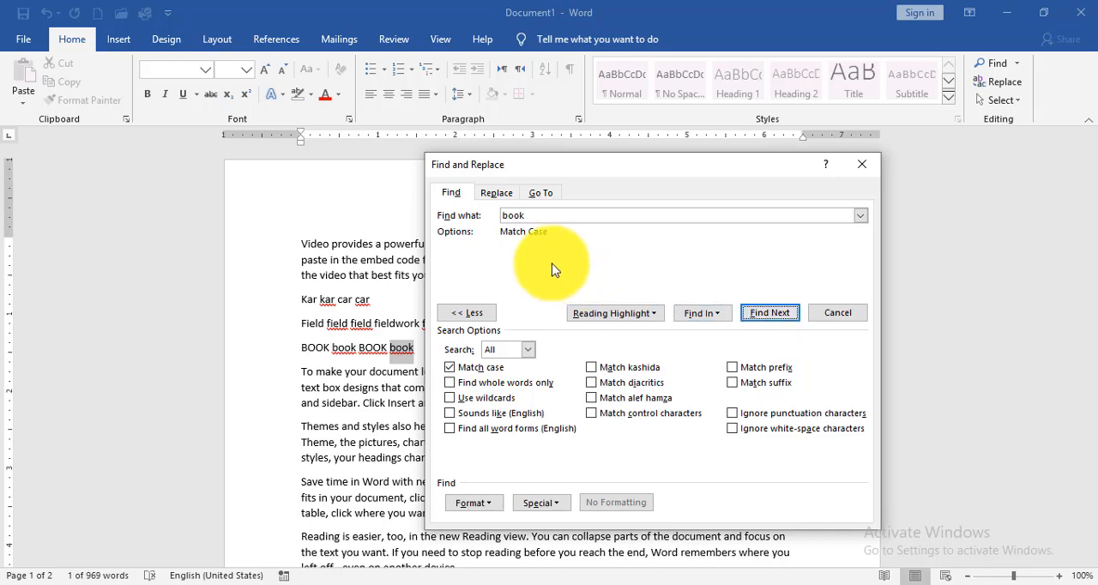
- Change the search term to "BOOK" and step through the uppercase occurrences with Match case still enabled
left_click_drag(538, 215, 486, 216)
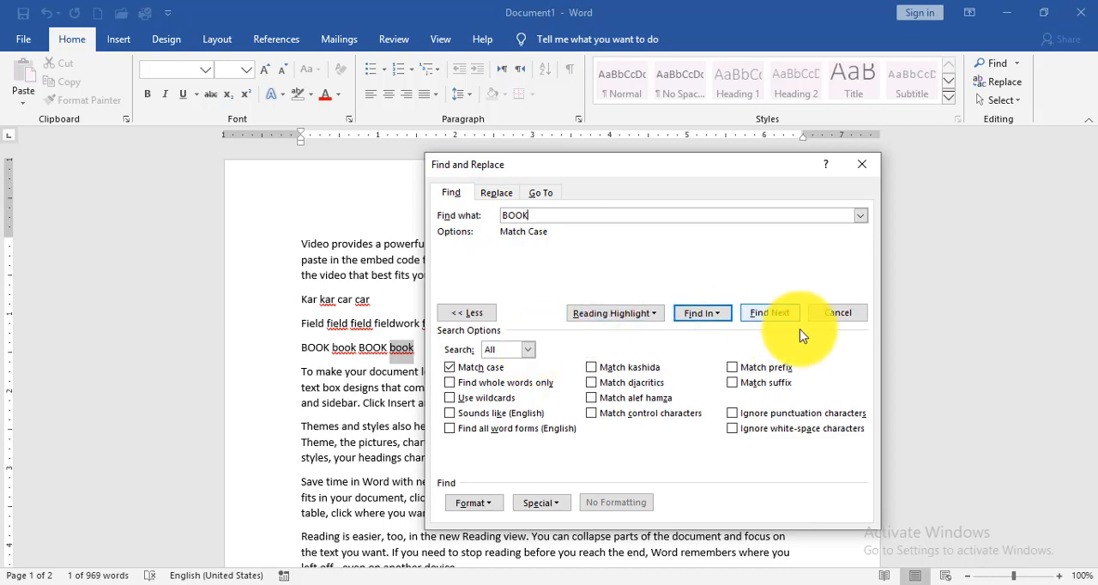
left_click(776, 316)
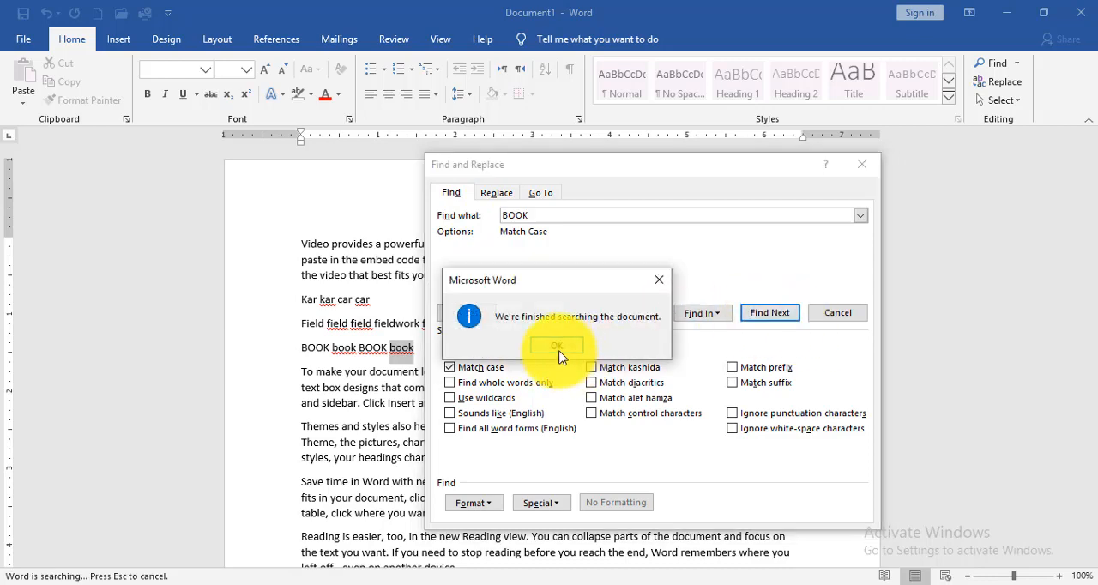
left_click(472, 342)
left_click(783, 316)
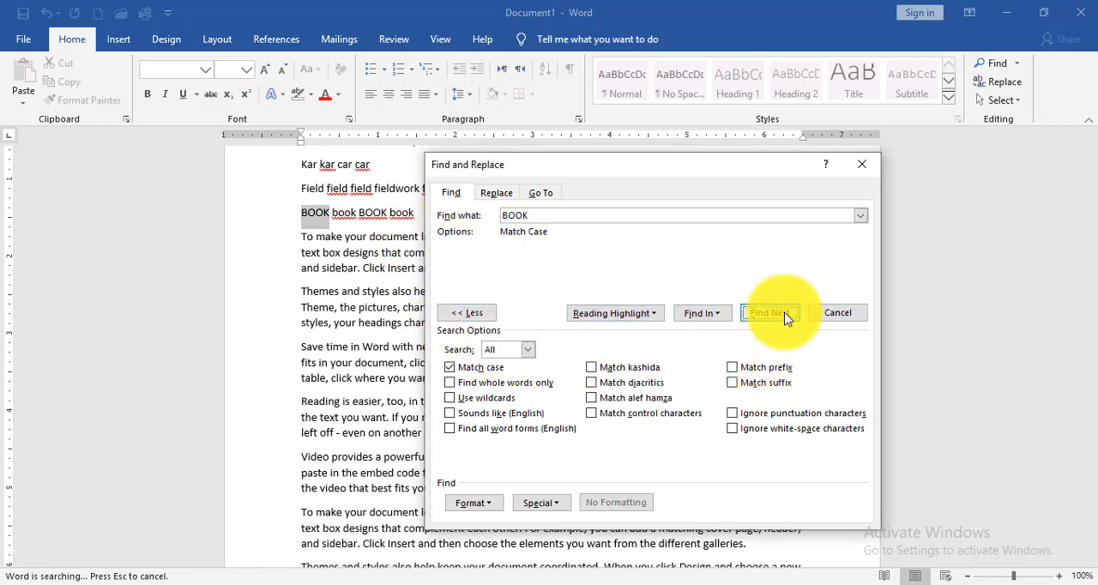
left_click(784, 318)
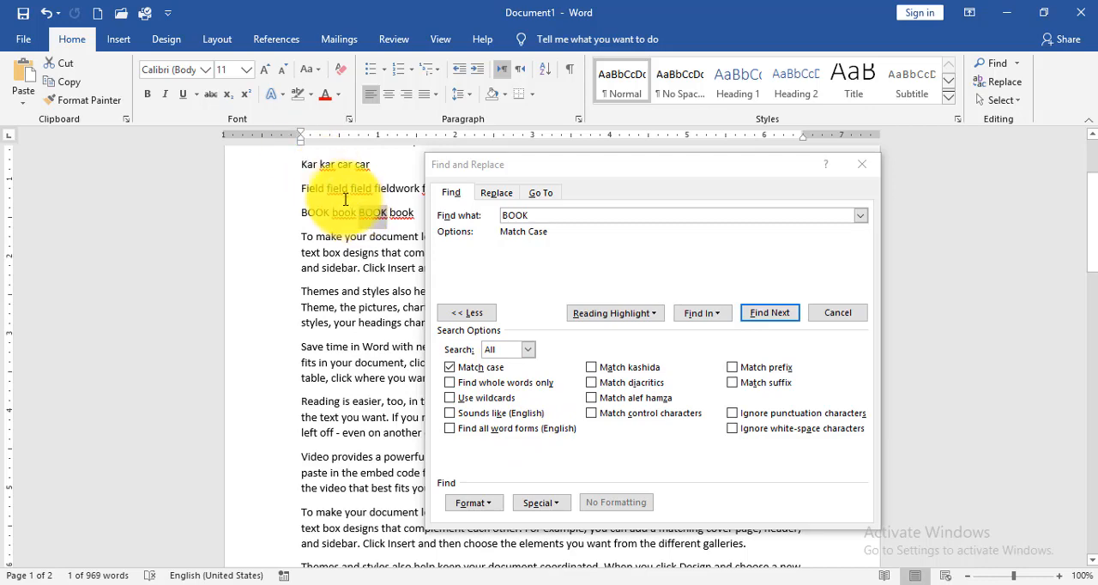
- Search for "field" with Match case off, stepping through the matches from the "Kar kar car car" line
left_click(506, 215)
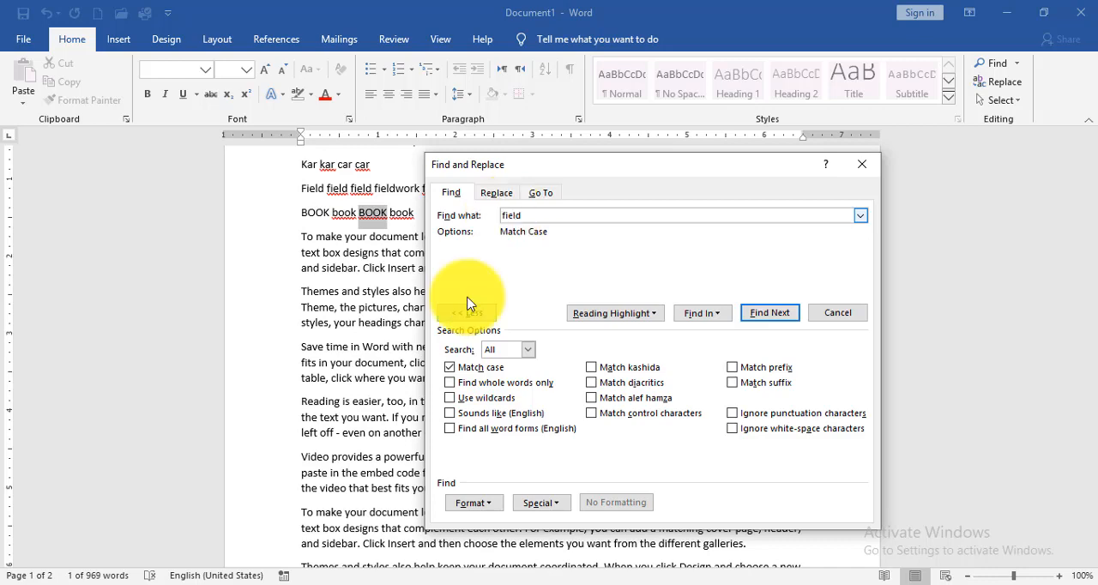
left_click(449, 369)
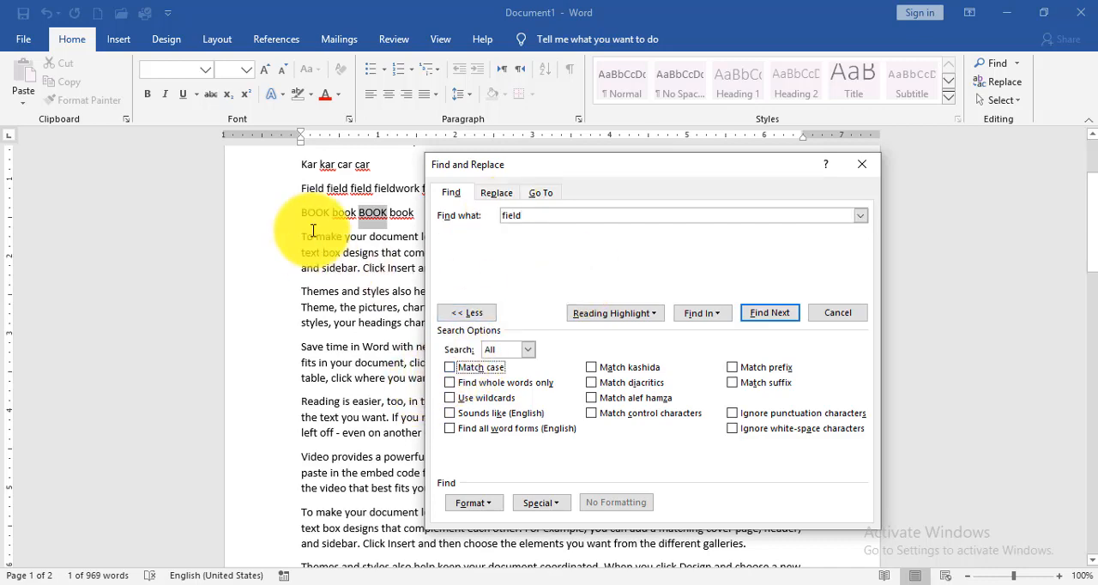
left_click(352, 175)
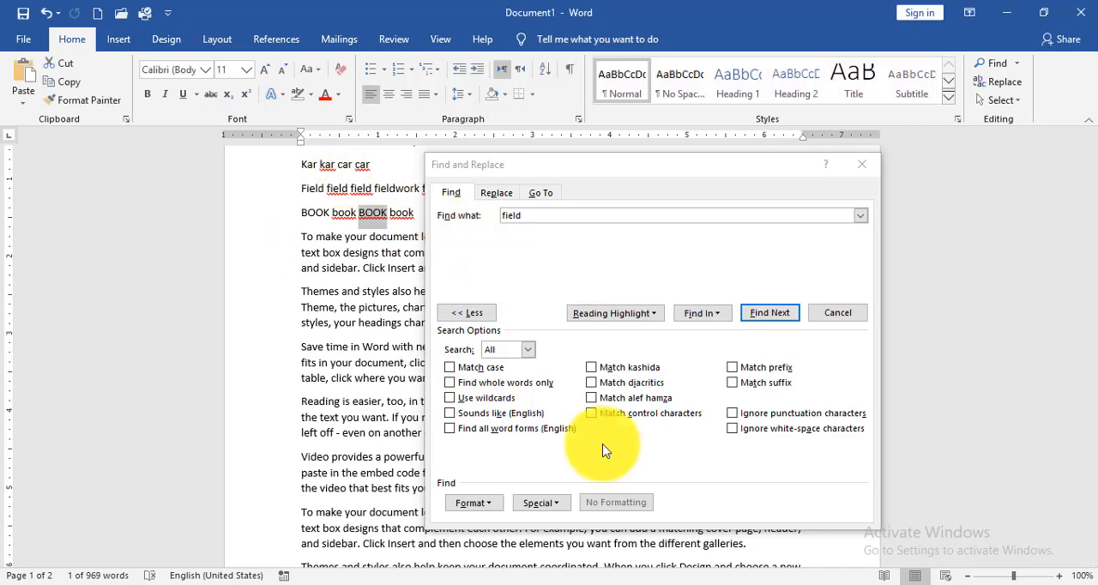
left_click(777, 314)
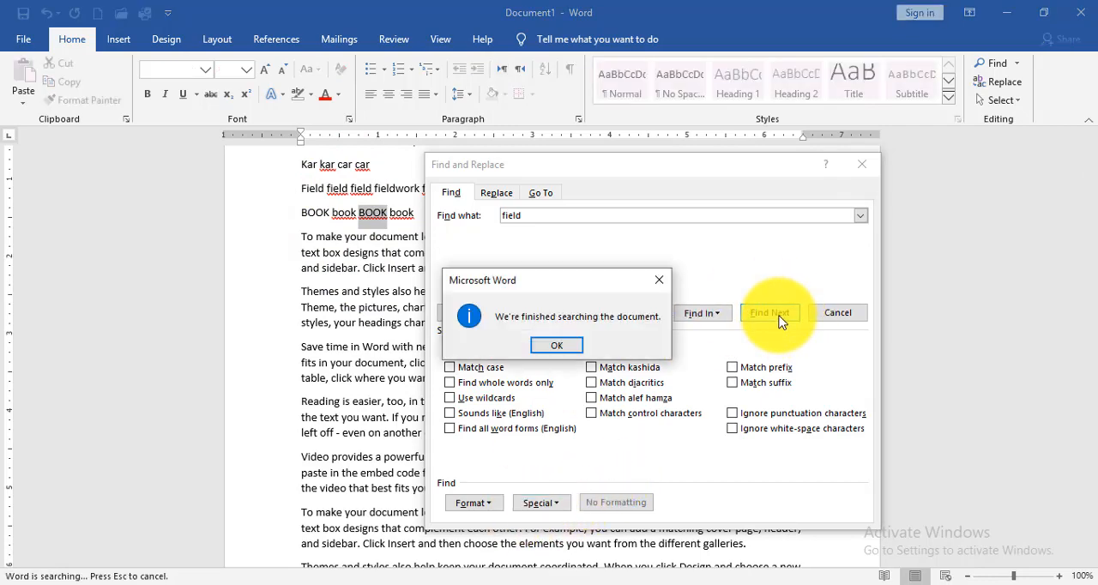
left_click(566, 345)
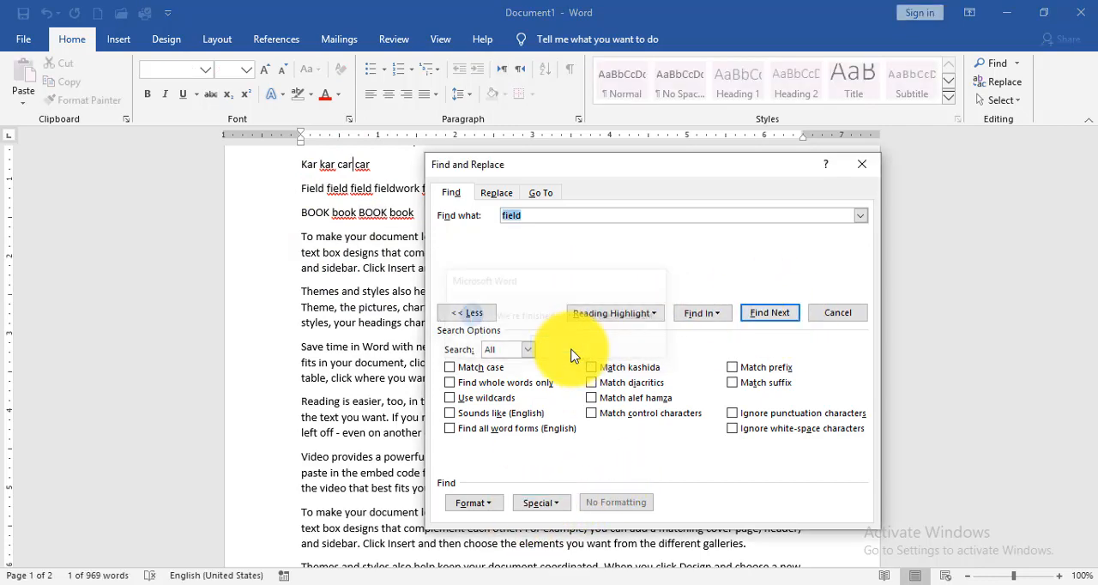
left_click(767, 323)
left_click(766, 323)
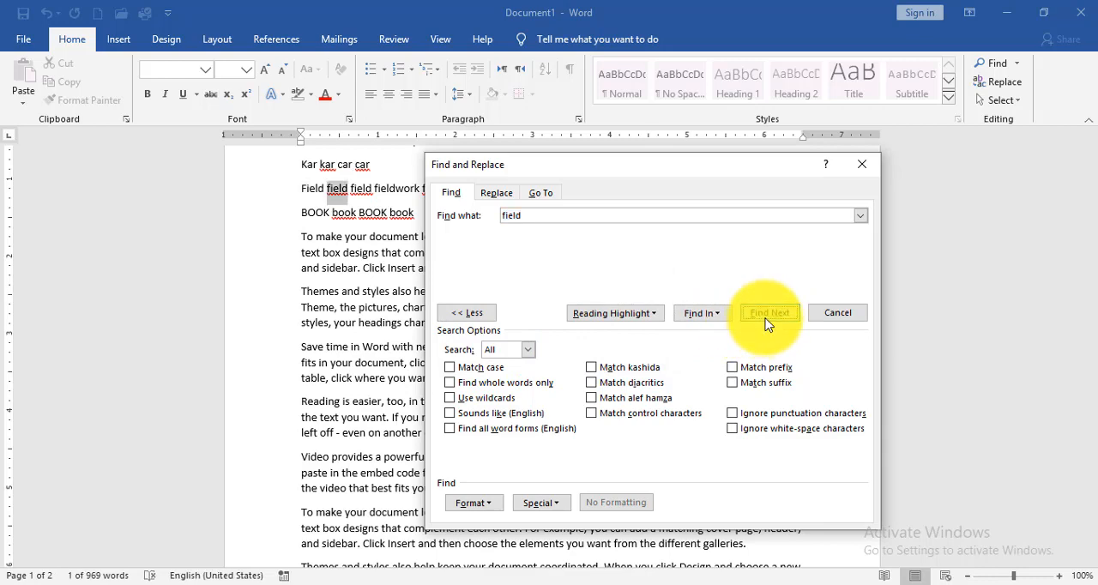
left_click(766, 322)
left_click(766, 323)
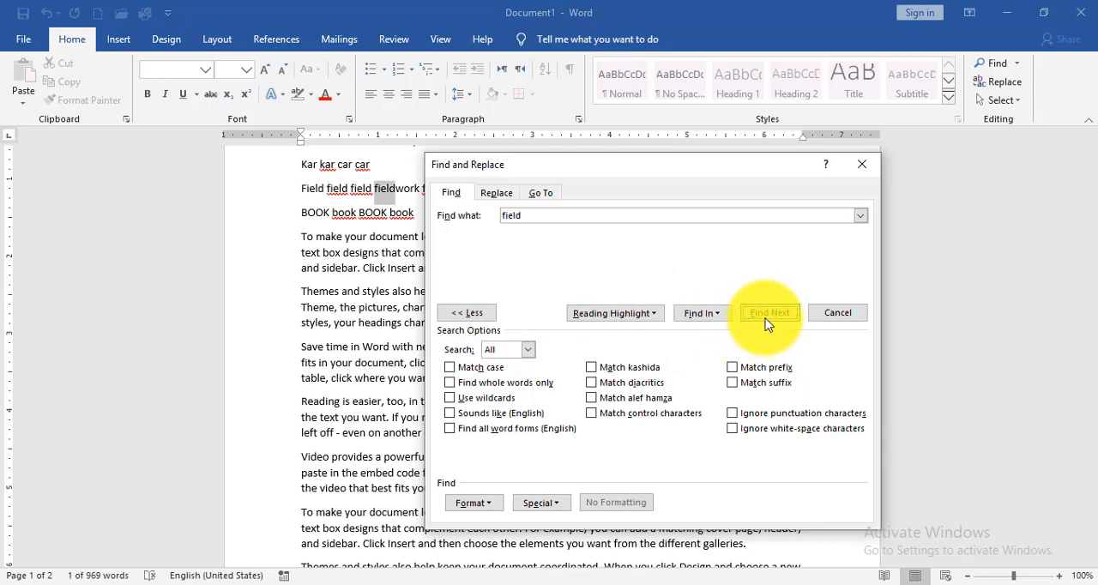
- Search for "field" with Find whole words only enabled and step through the matches until the document search finishes
left_click(452, 385)
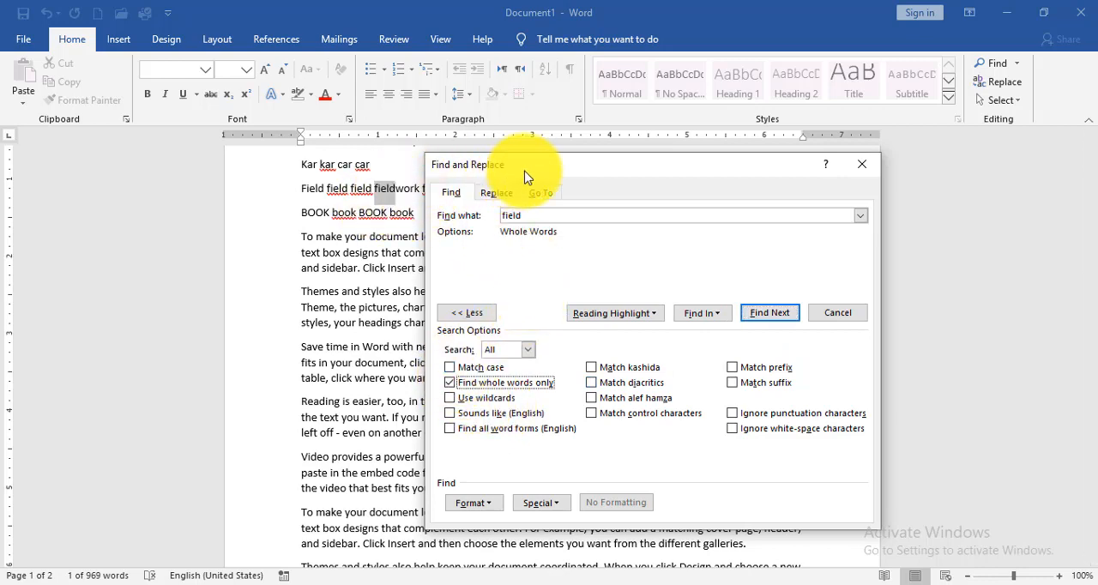
left_click_drag(527, 176, 663, 182)
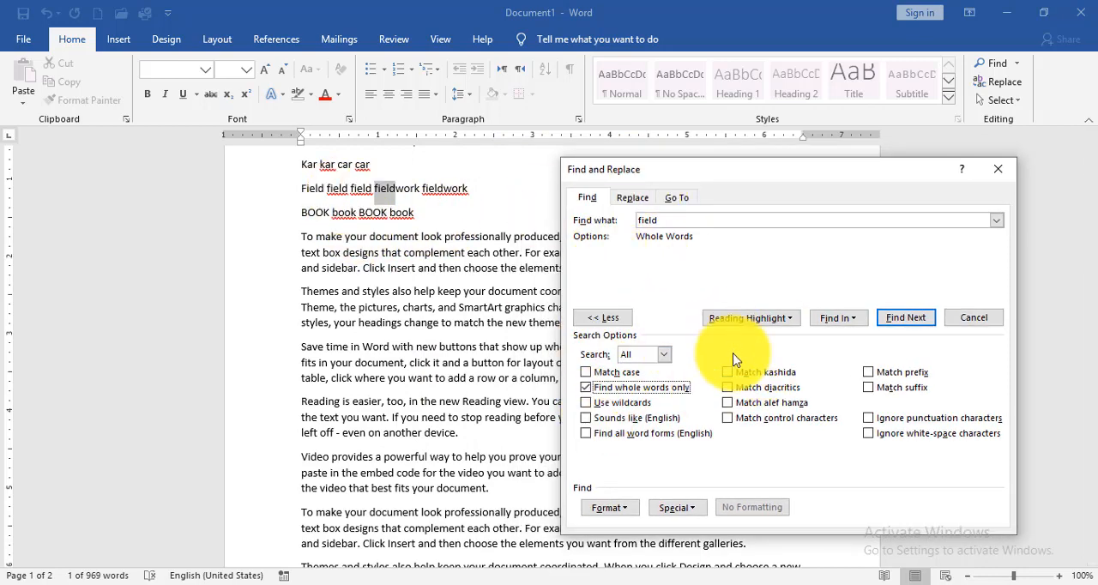
left_click(914, 324)
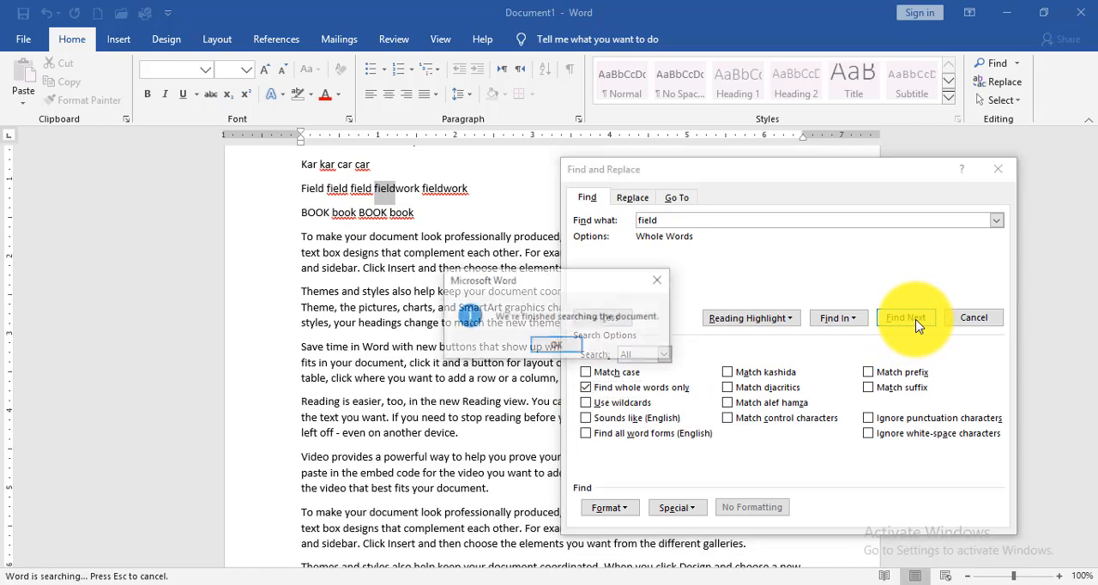
left_click(556, 345)
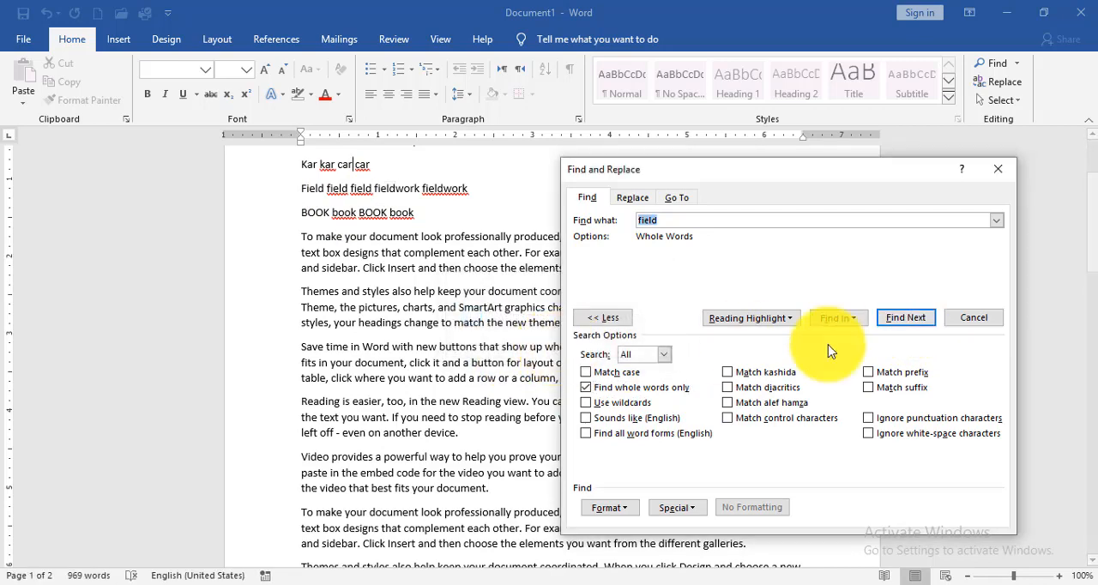
left_click(903, 330)
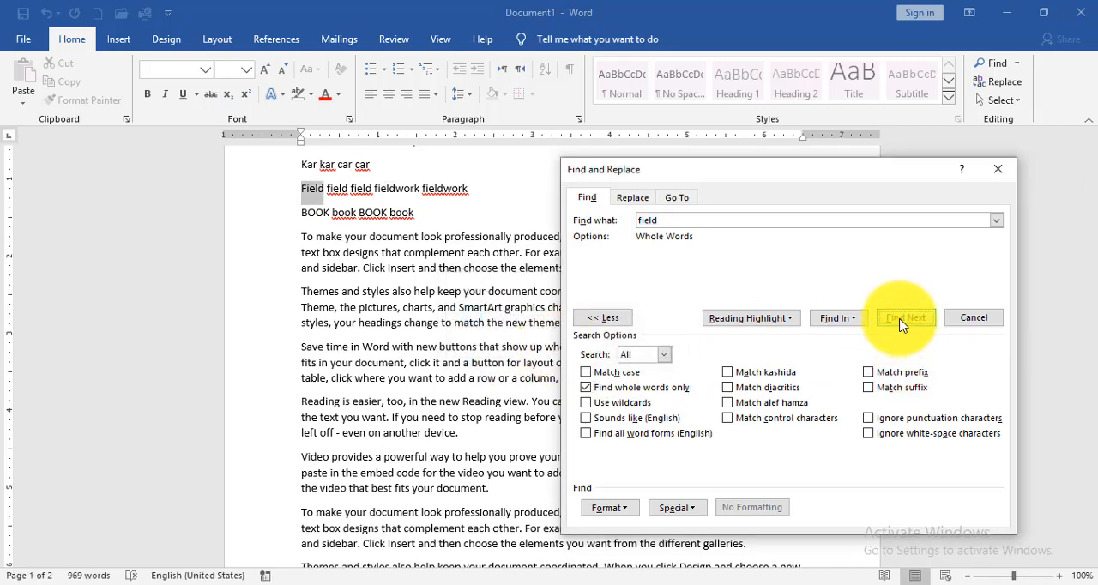
left_click(903, 325)
left_click(901, 324)
left_click(901, 324)
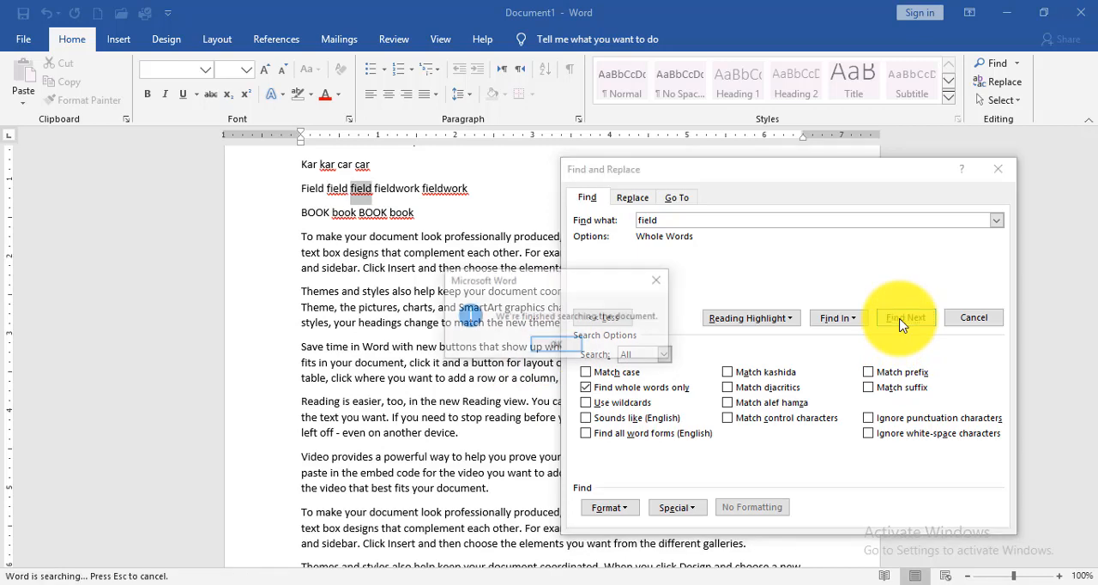
left_click(557, 345)
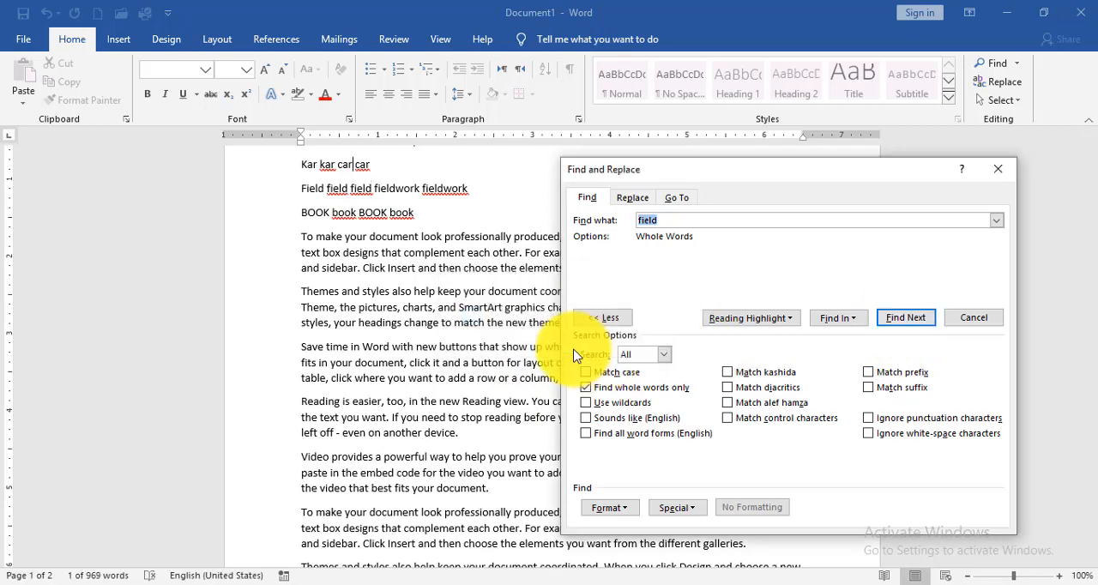
- Turn off Find whole words only, then search for "Car" with Sounds like (English) enabled and step through the matches
left_click(586, 389)
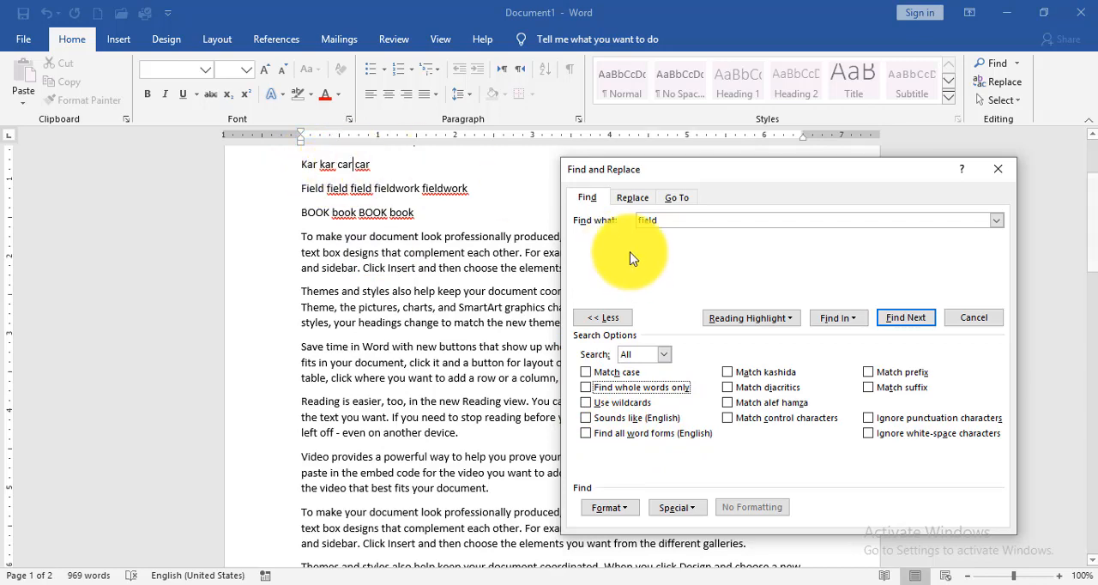
left_click_drag(663, 218, 607, 222)
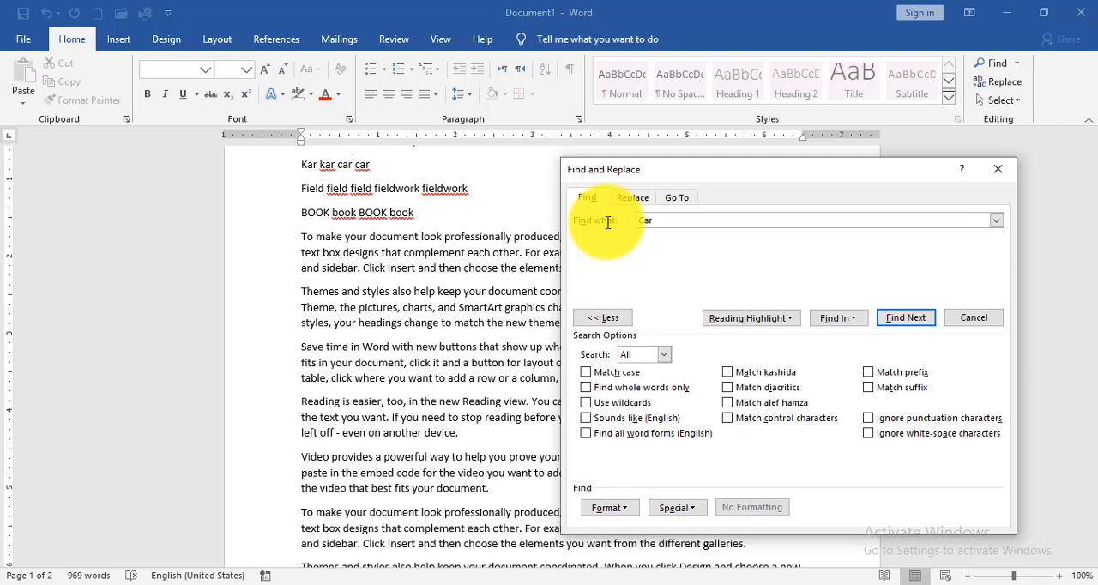
left_click(592, 420)
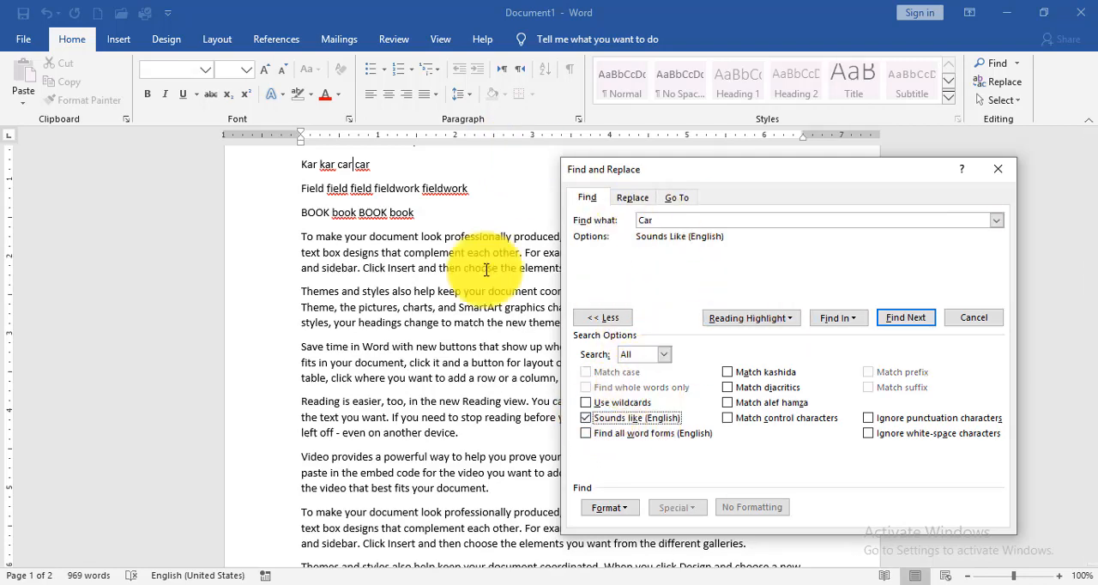
left_click(440, 238)
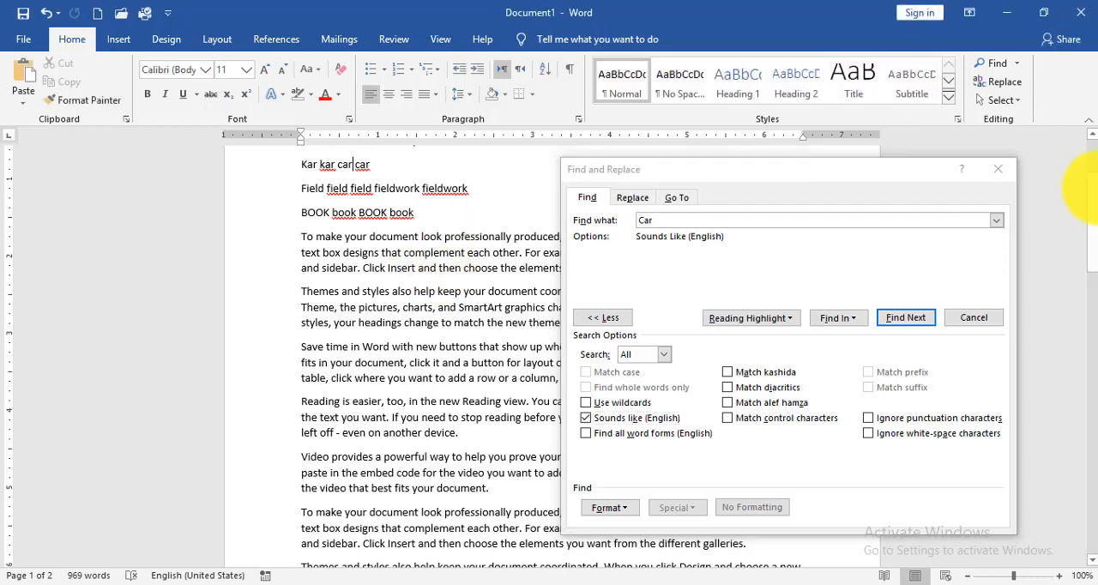
left_click_drag(1094, 199, 1093, 184)
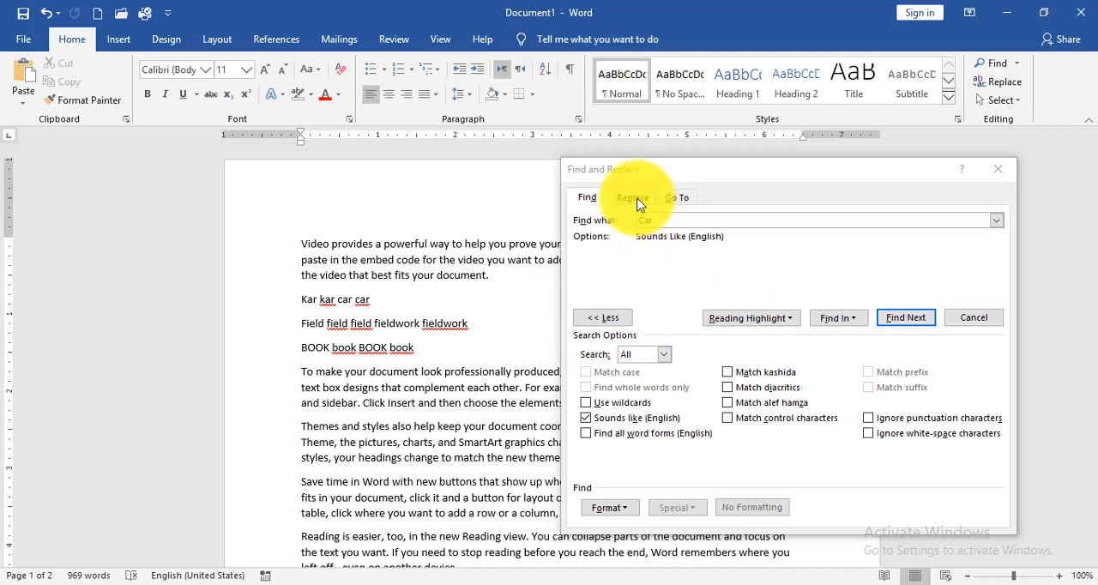
left_click(911, 321)
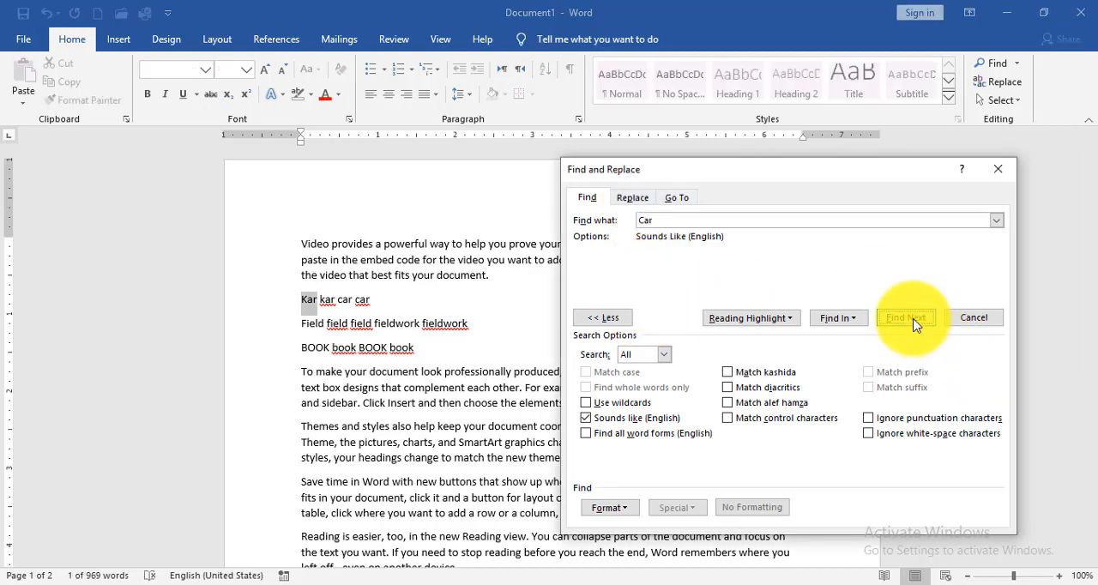
left_click(914, 324)
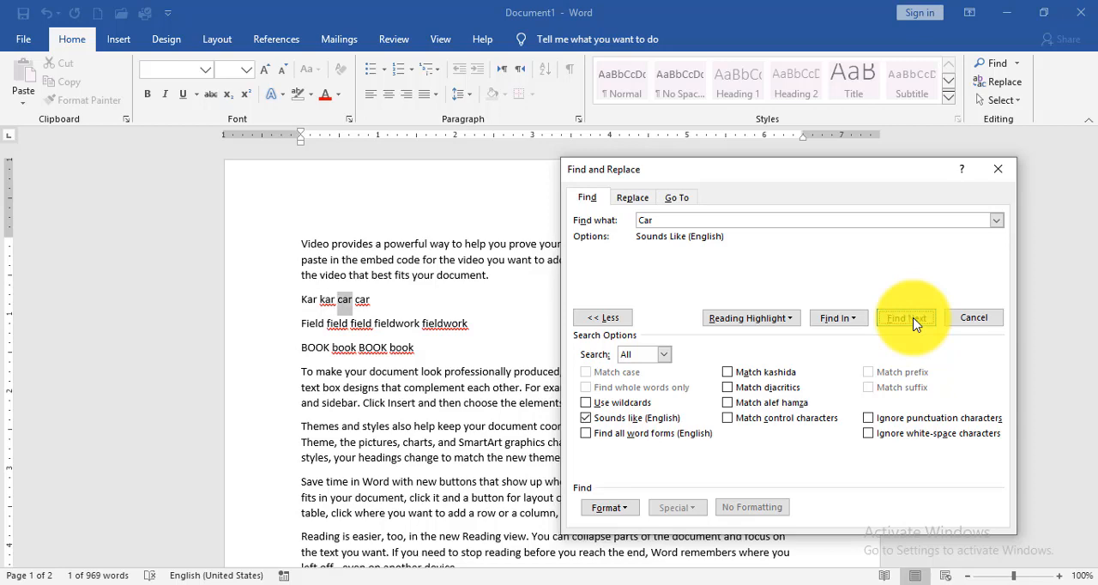
left_click(914, 321)
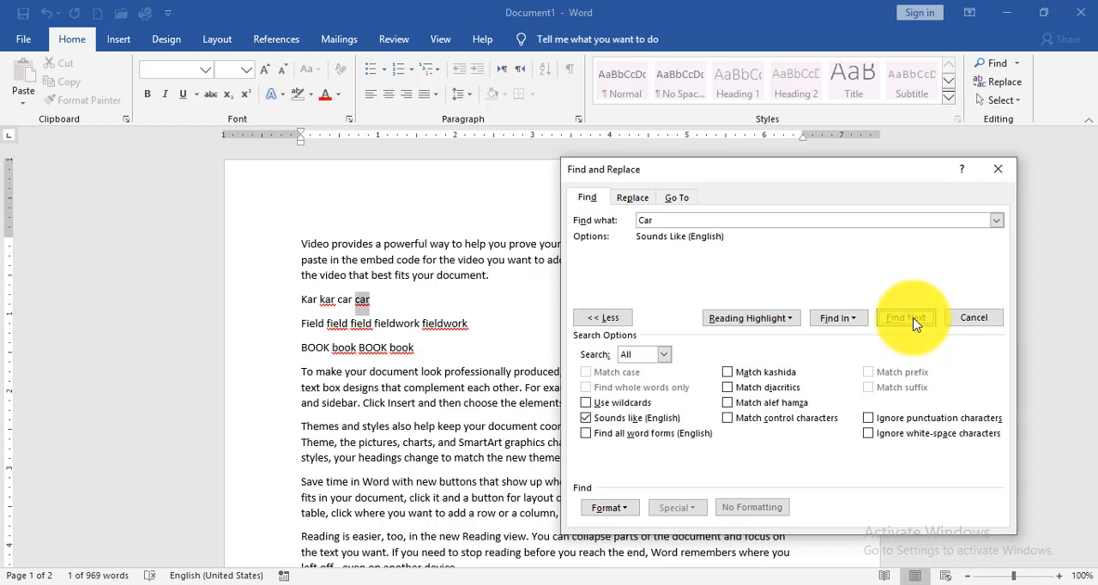
- Turn off Sounds like (English), close Find and Replace, and place the cursor at the end of the "BOOK book BOOK book" line
left_click(602, 418)
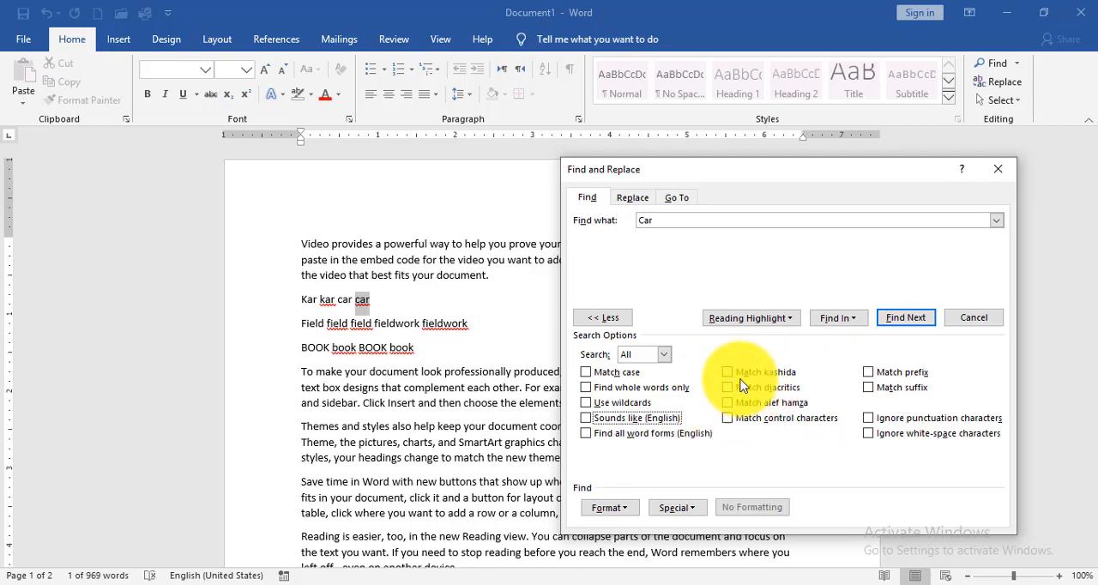
left_click(609, 317)
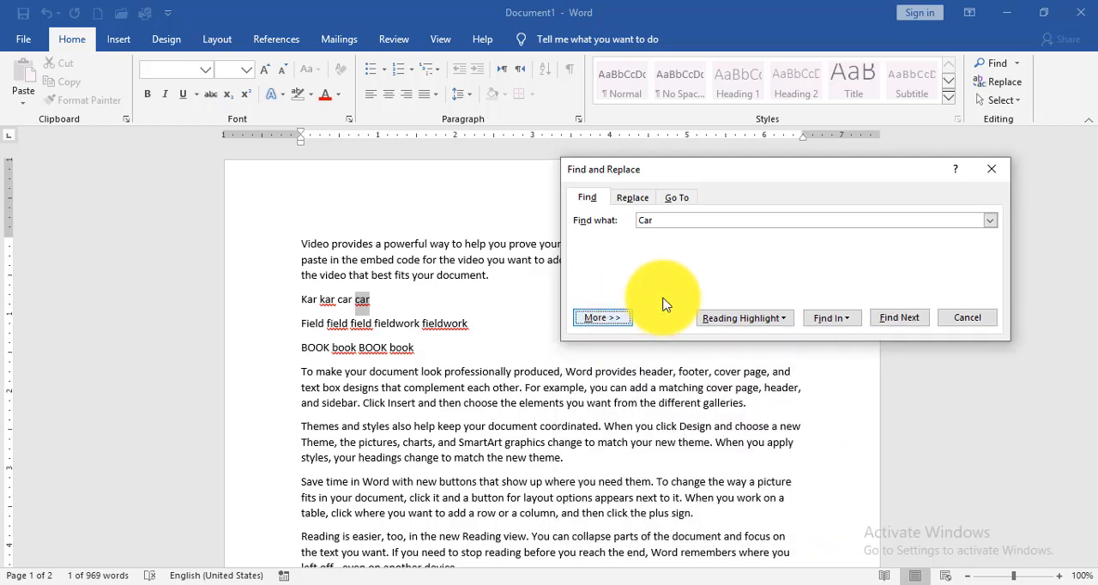
left_click(616, 318)
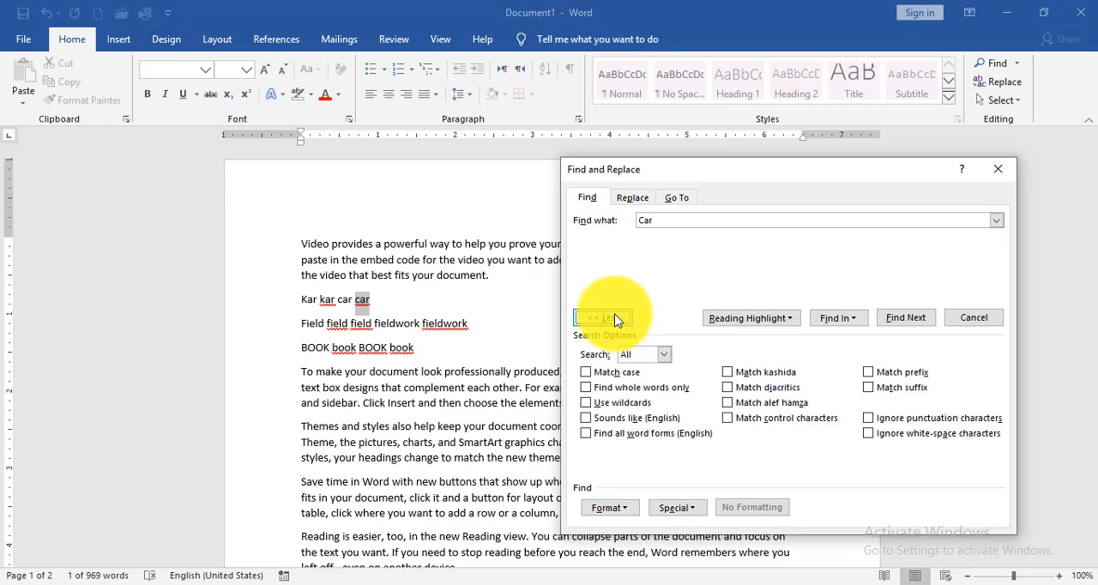
left_click(606, 318)
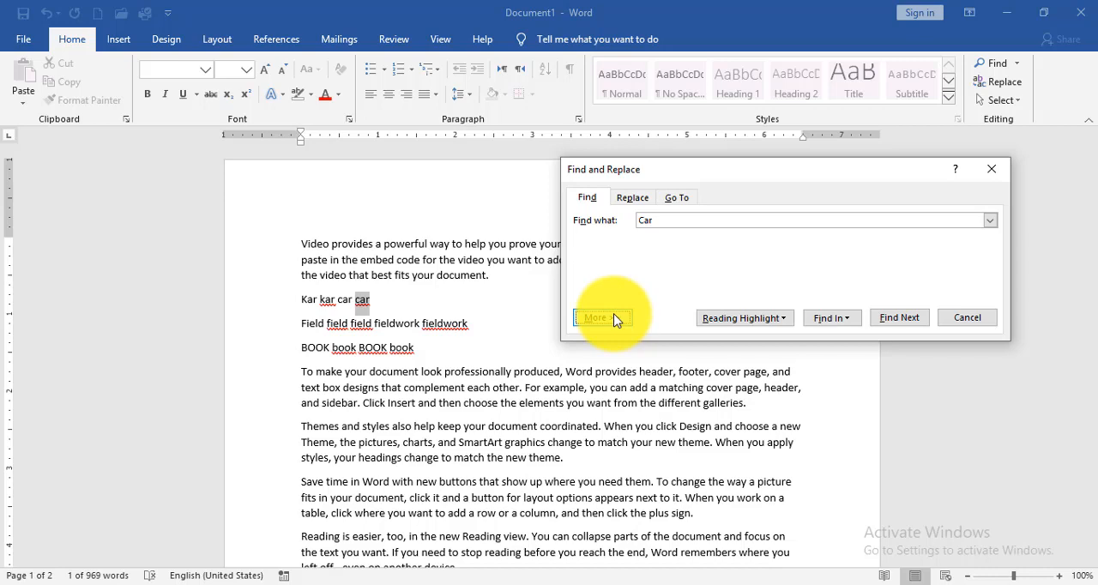
left_click(991, 169)
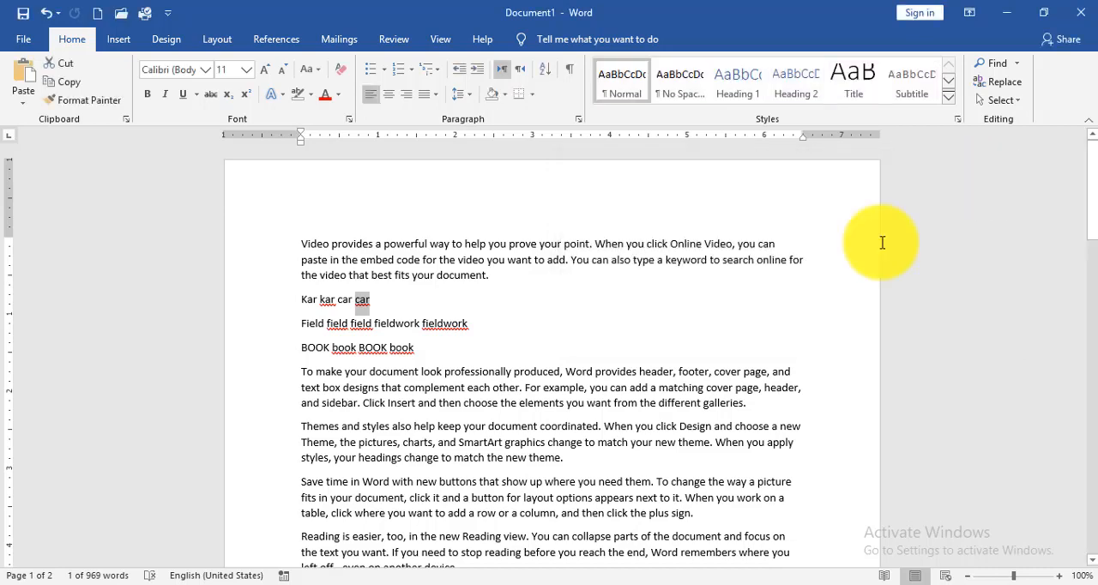
left_click(555, 365)
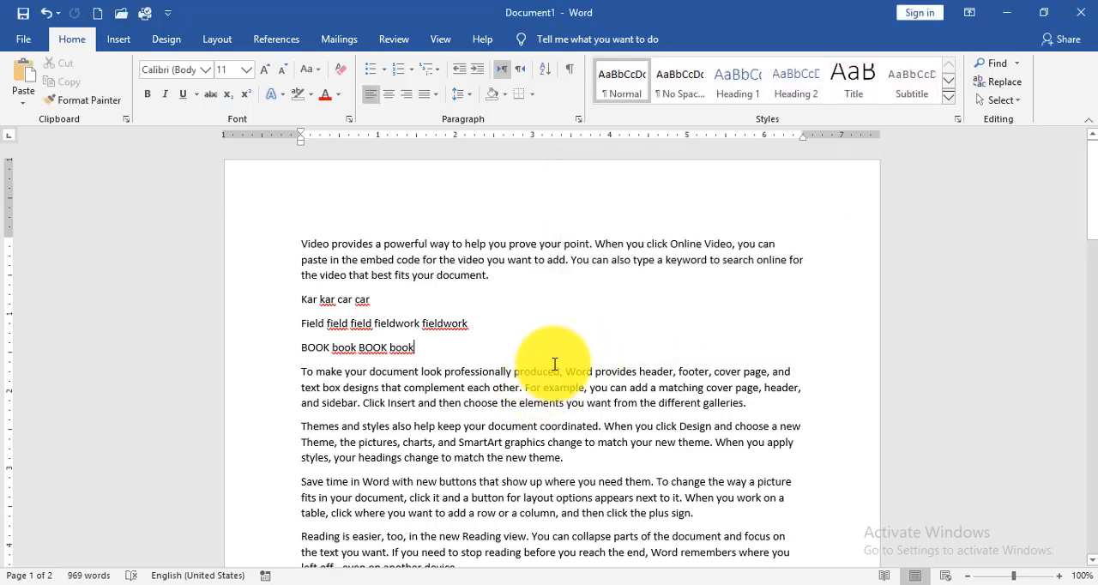